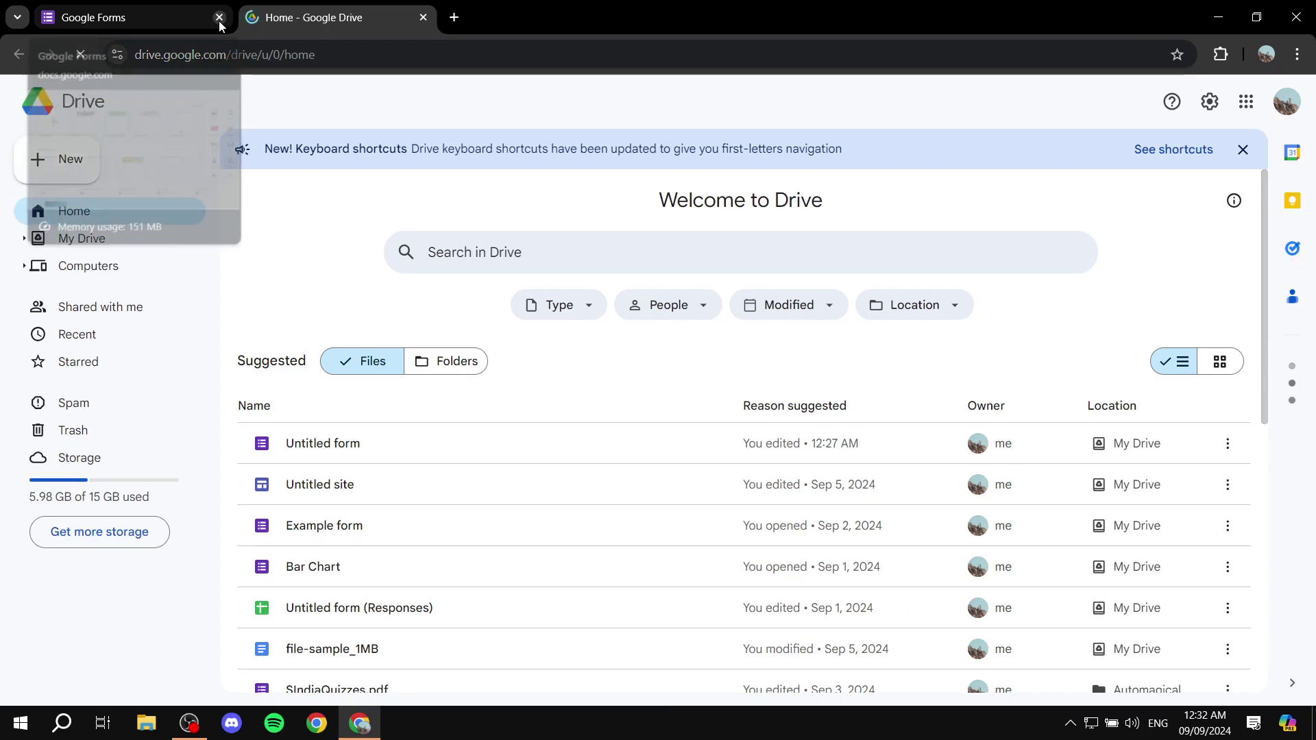
# Close the Google Forms browser tab, leaving Drive Home as the only tab
pyautogui.click(219, 21)
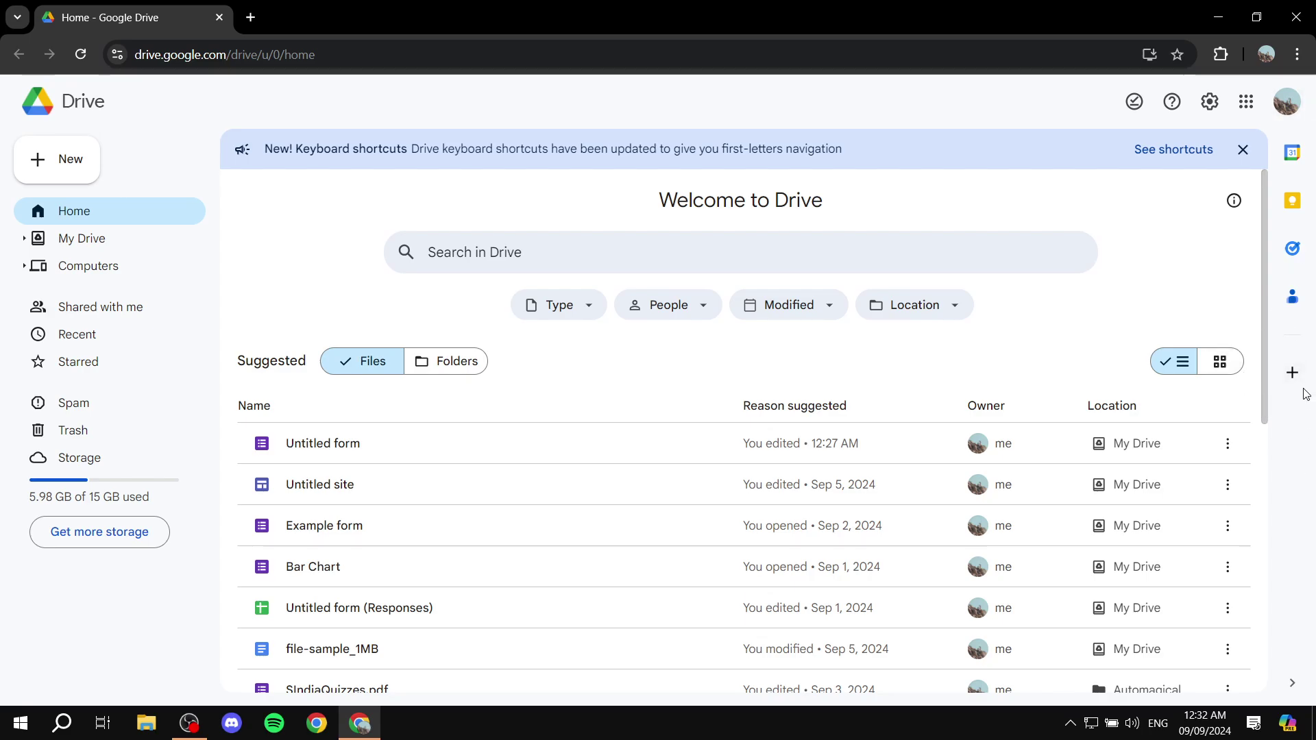
# Search the Workspace Marketplace for 'Automagical forms' and open the Automagical Forms listing
pyautogui.click(1292, 375)
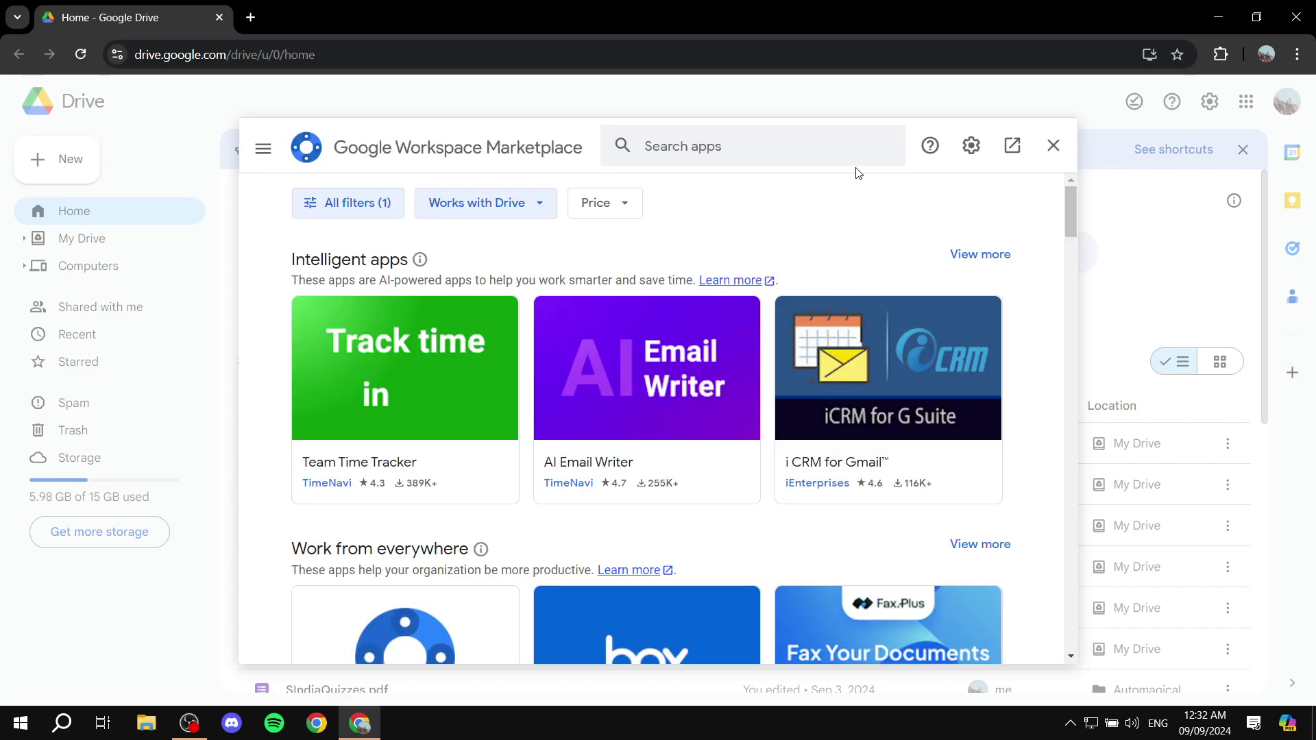
pyautogui.click(800, 162)
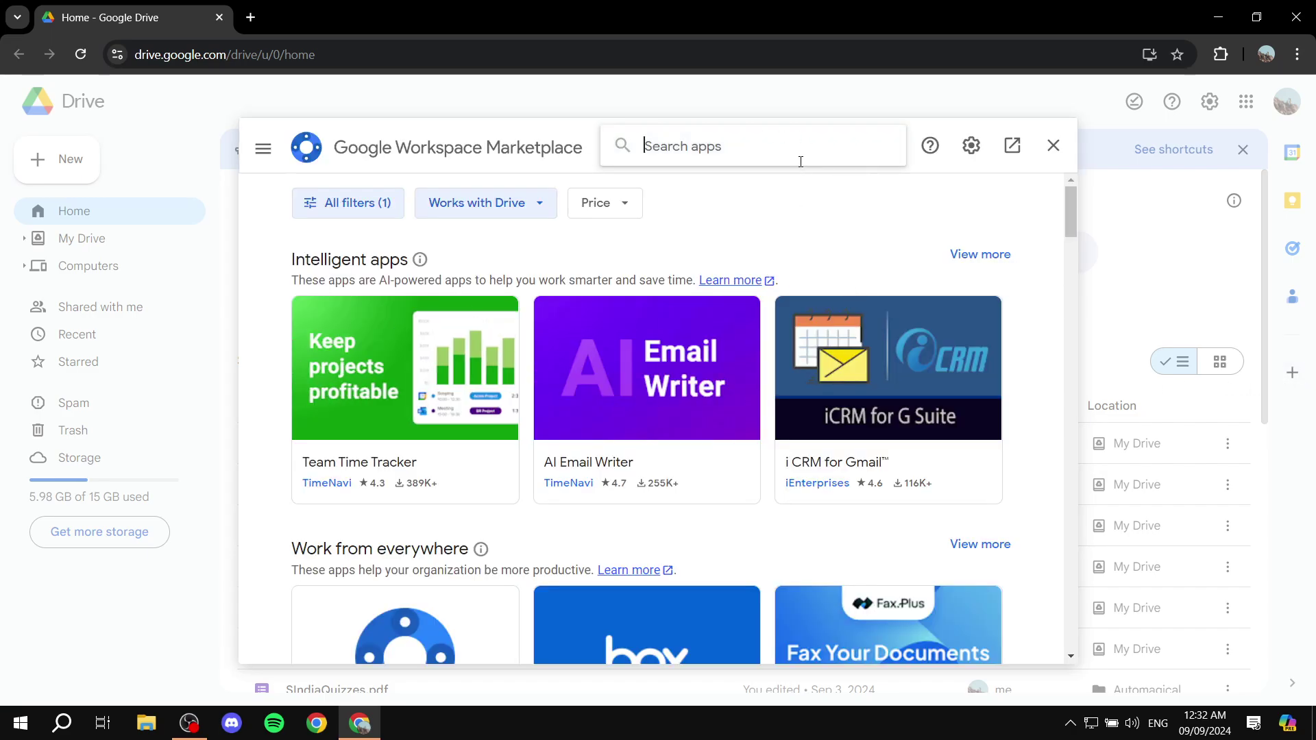
pyautogui.write('Aut')
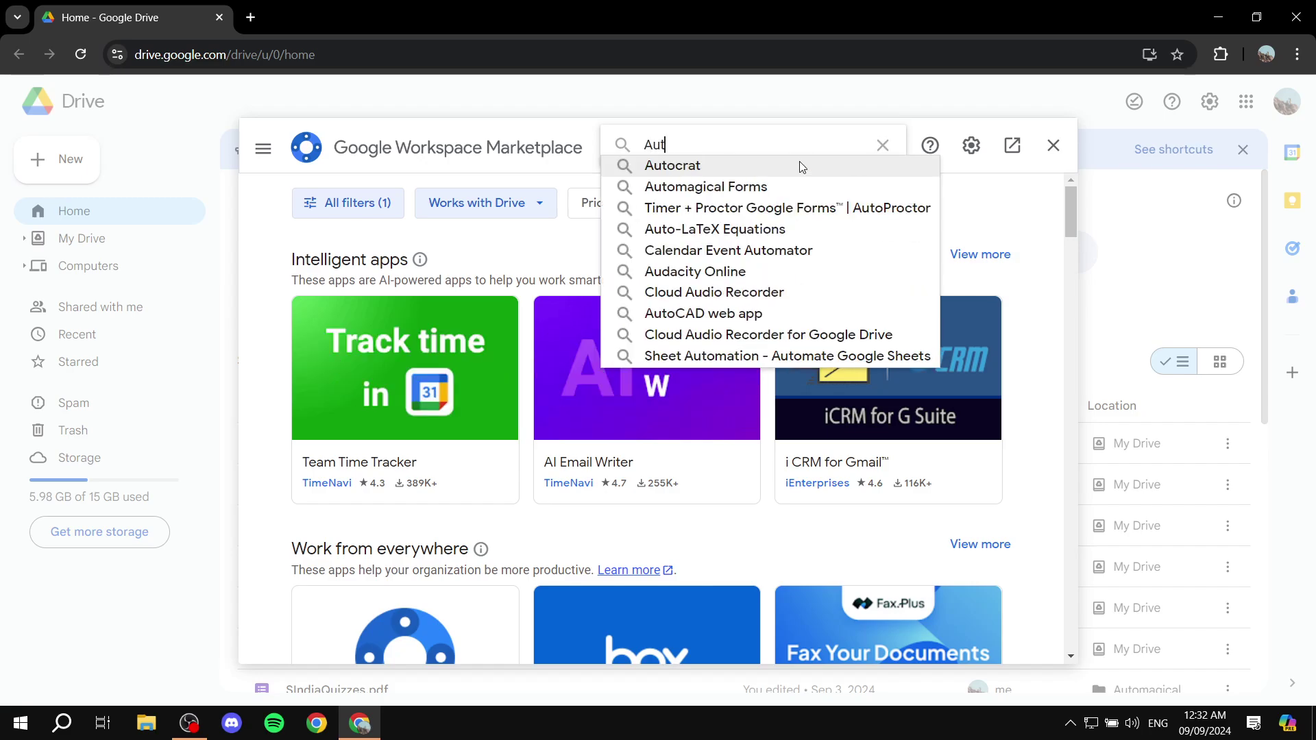
pyautogui.write('omagical forms')
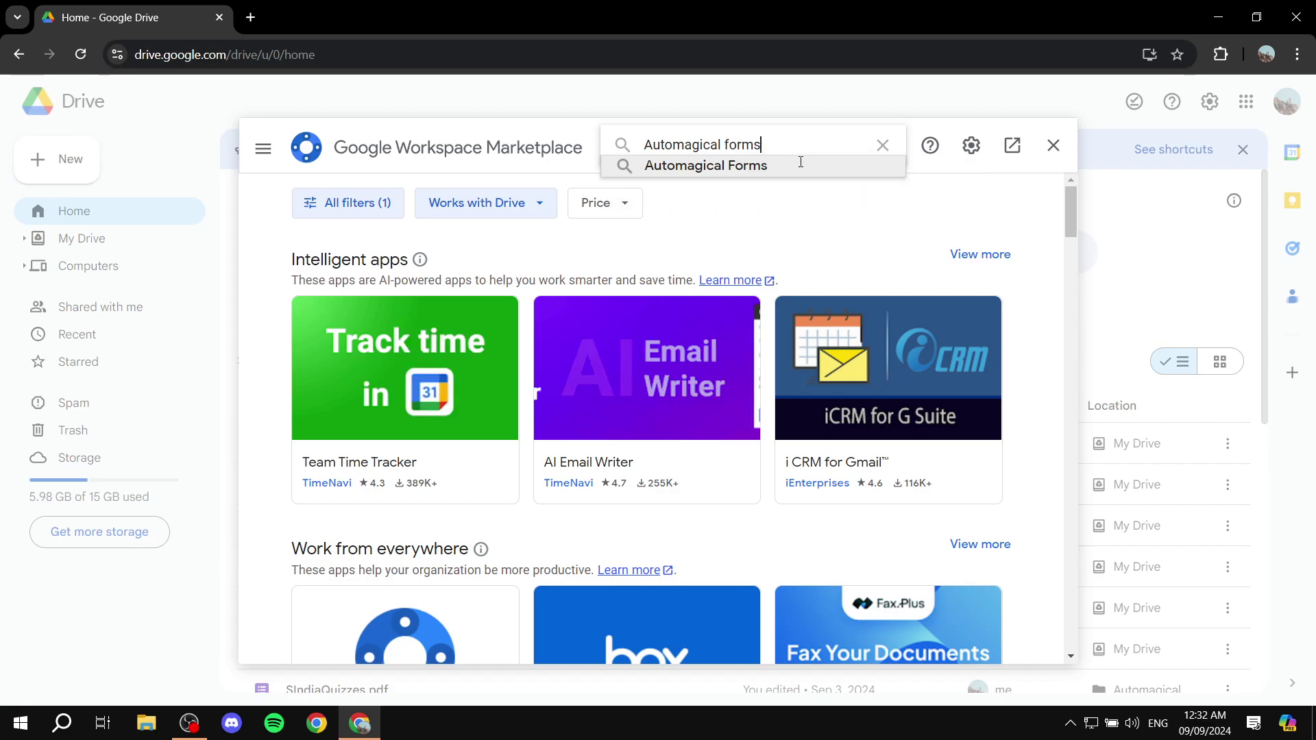
pyautogui.press('Return')
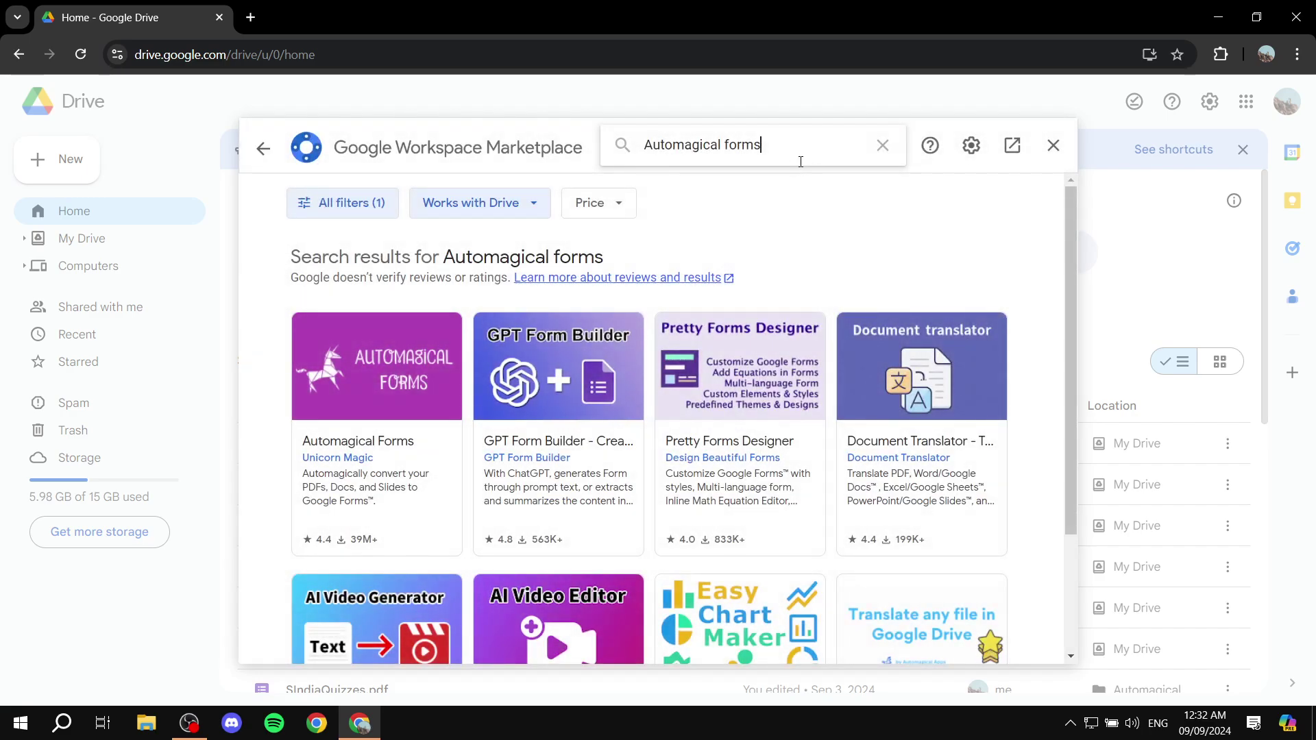
pyautogui.click(429, 379)
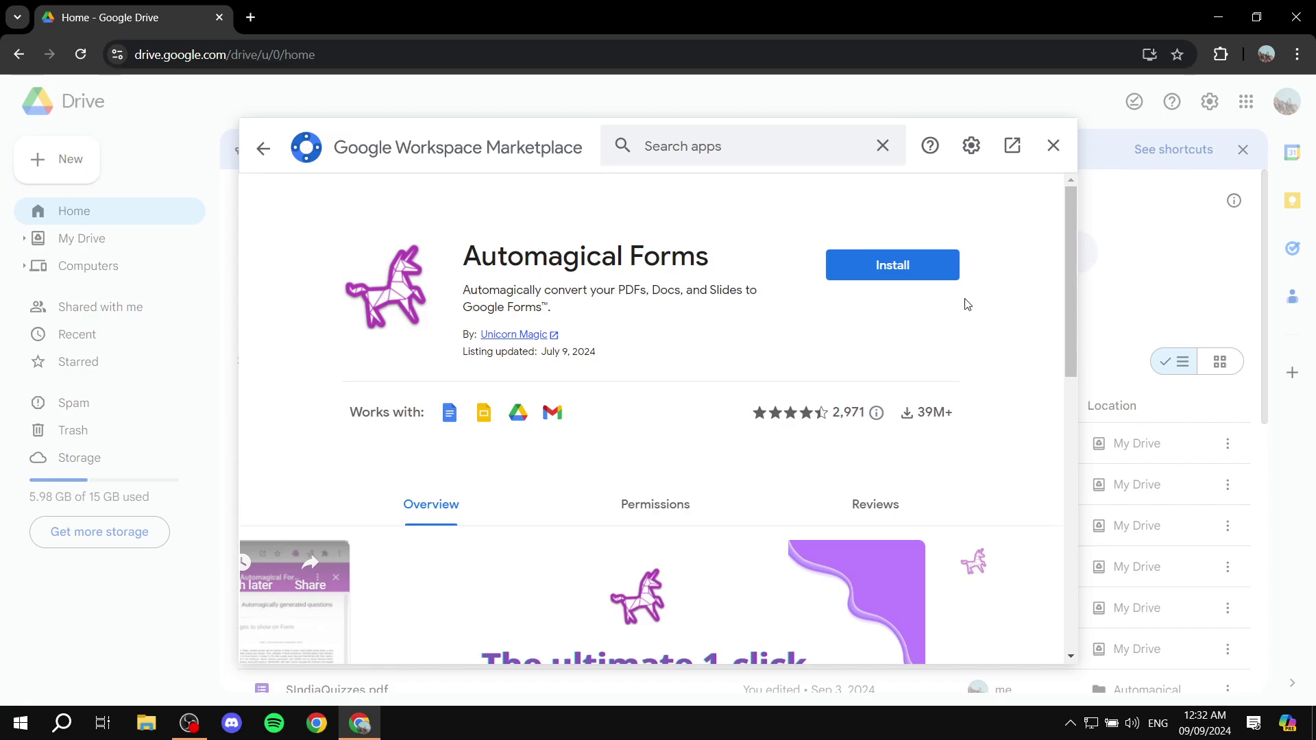
# Install Automagical Forms on the chosen account, granting access, then close the Marketplace
pyautogui.click(899, 269)
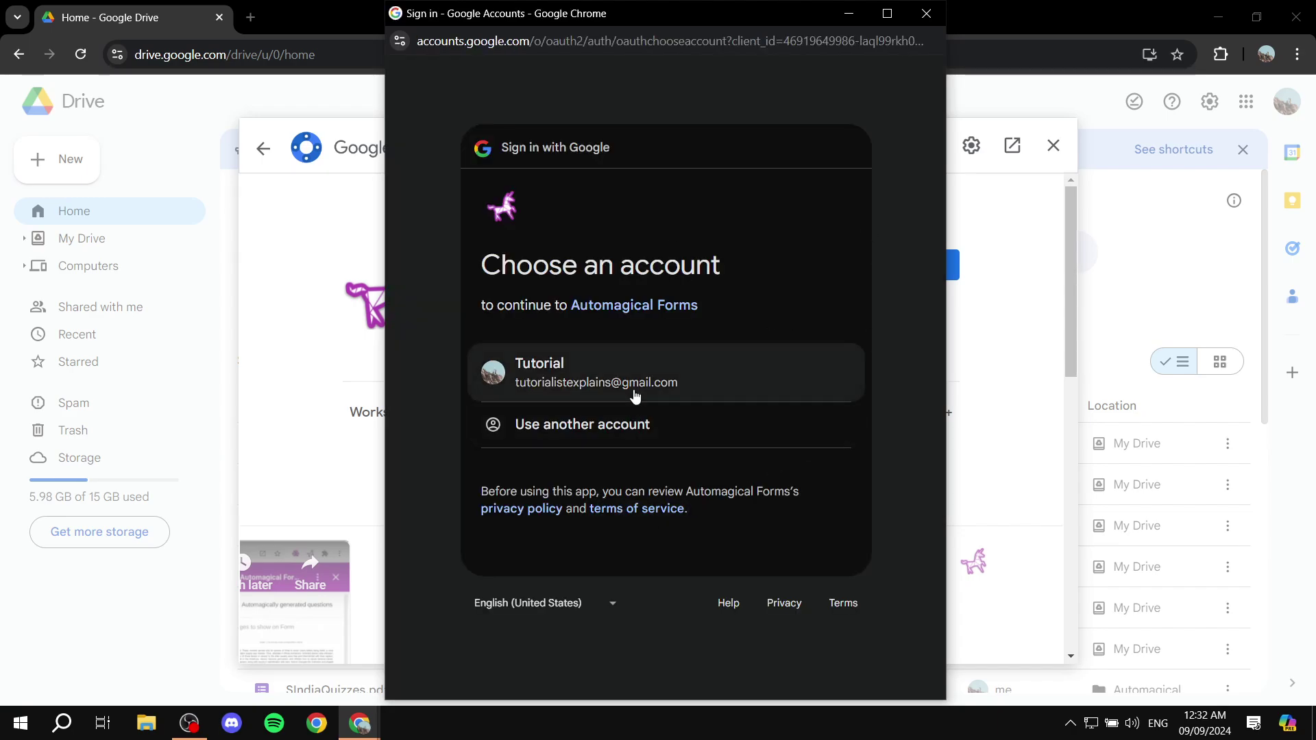
pyautogui.click(634, 392)
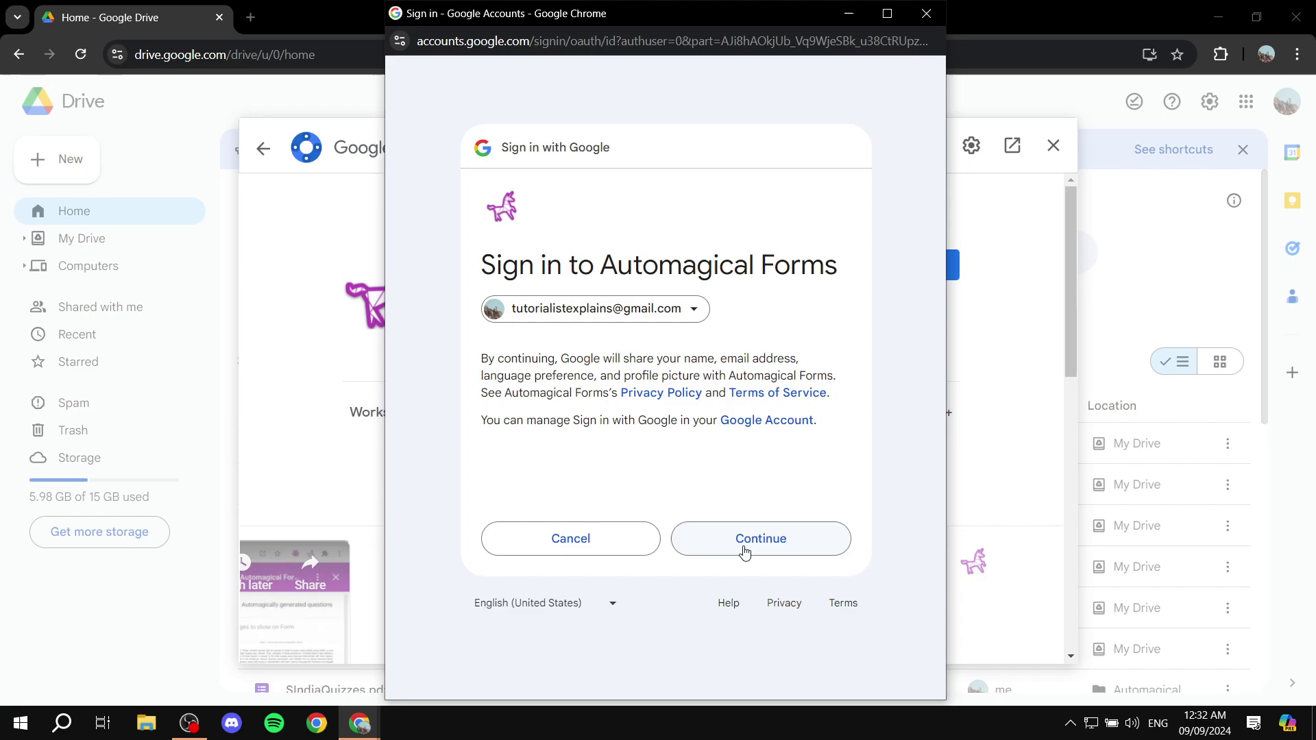
pyautogui.click(757, 538)
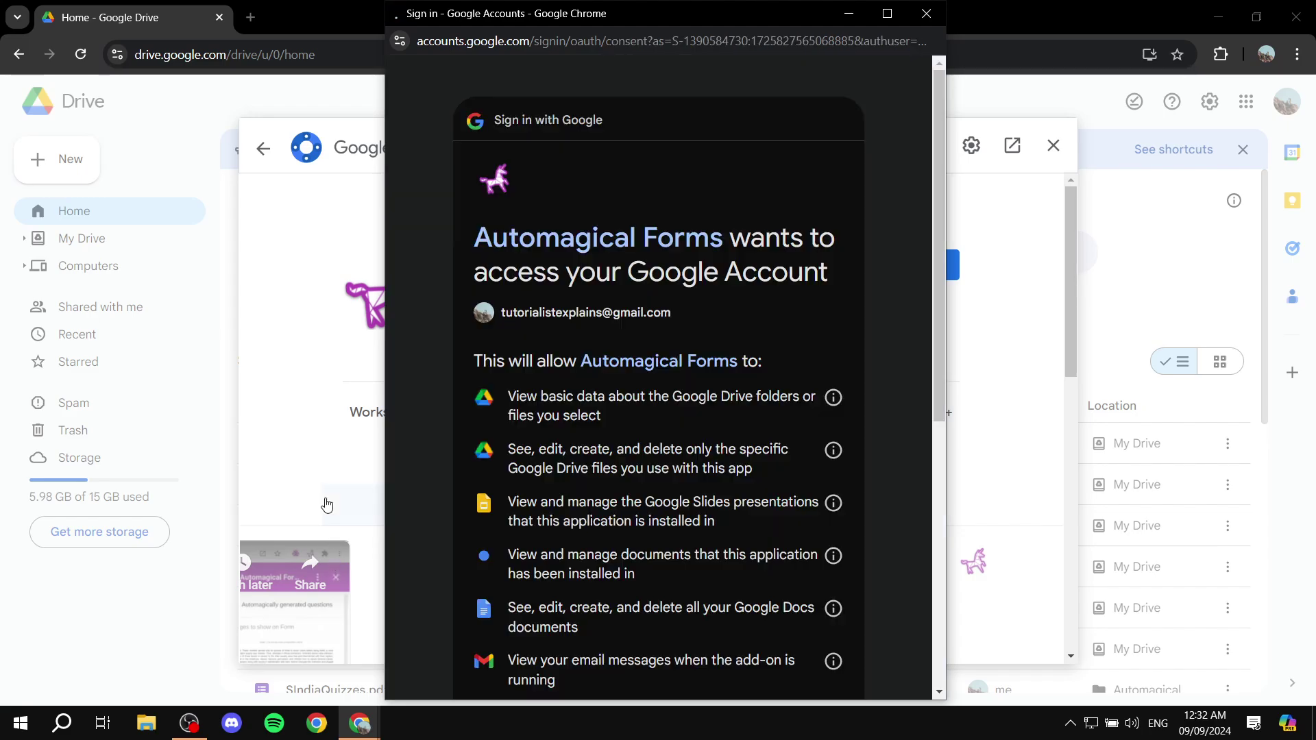
pyautogui.scroll(-10, 818, 594)
pyautogui.click(753, 567)
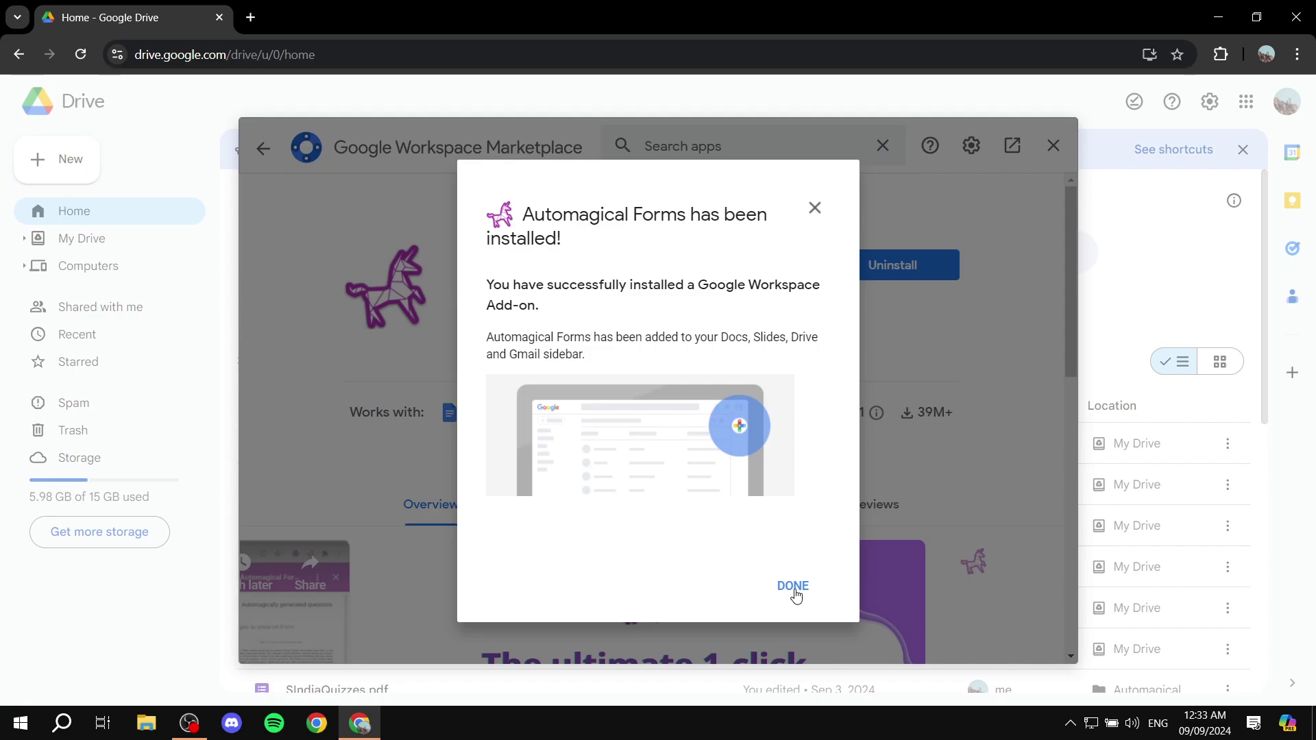
pyautogui.click(793, 586)
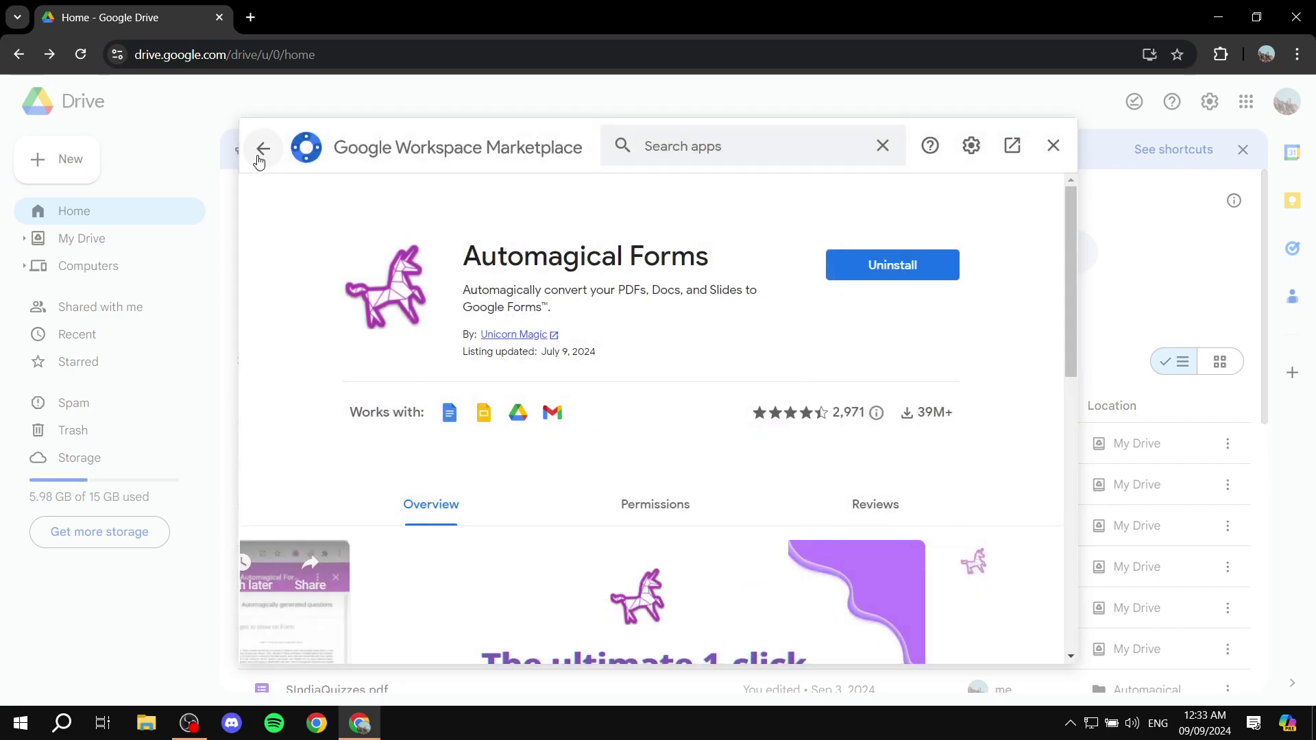
pyautogui.click(261, 156)
pyautogui.click(1053, 145)
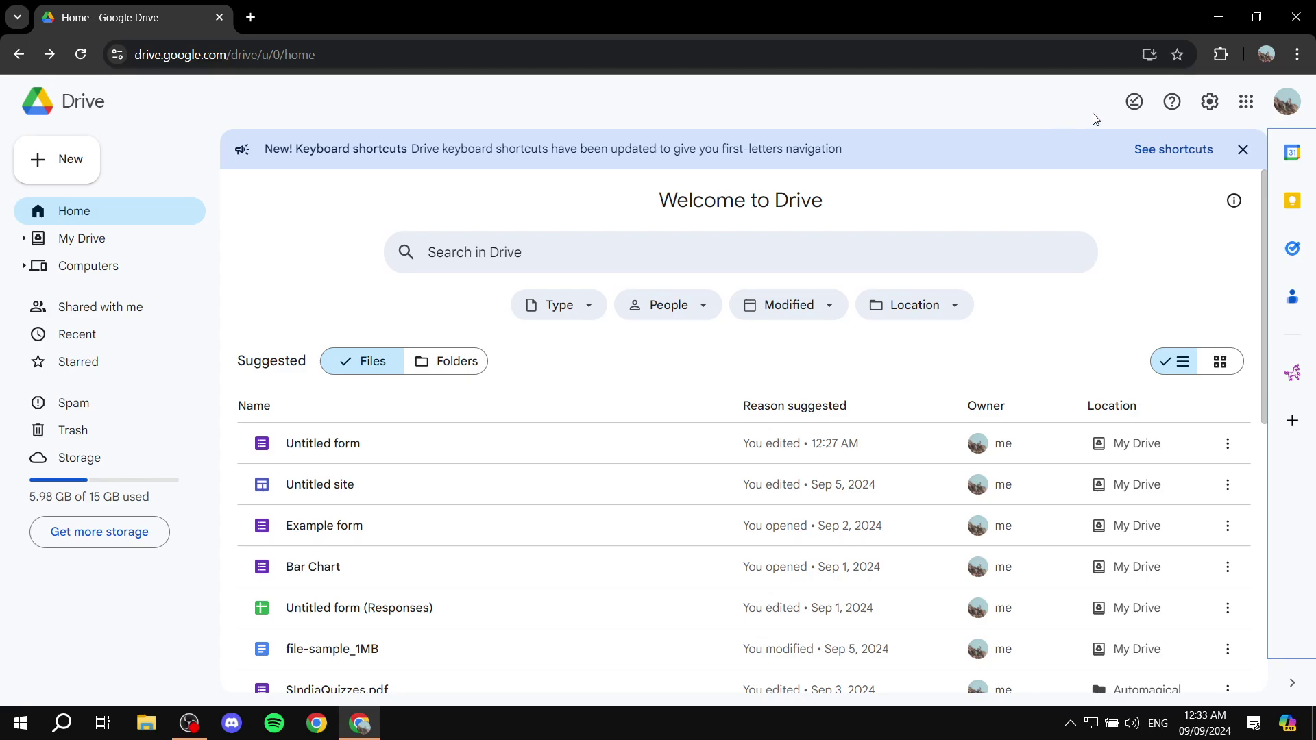
pyautogui.click(1210, 103)
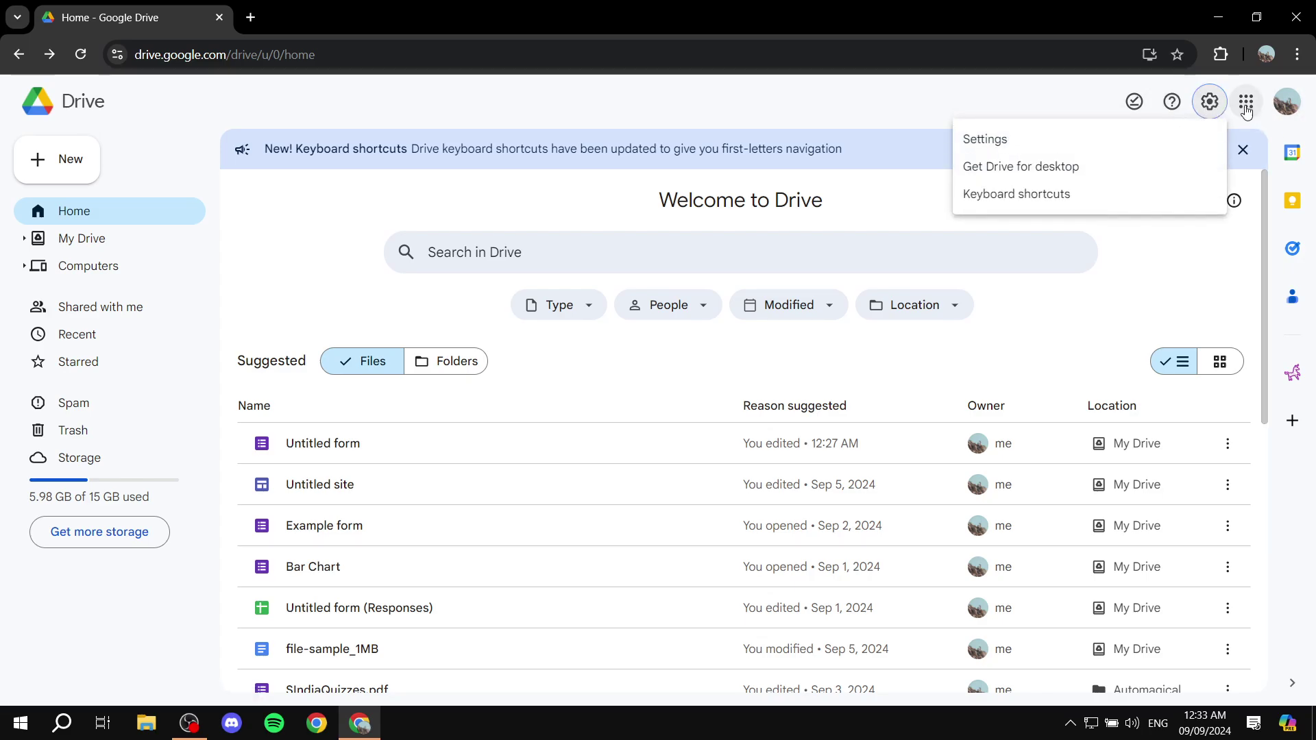
pyautogui.click(1007, 140)
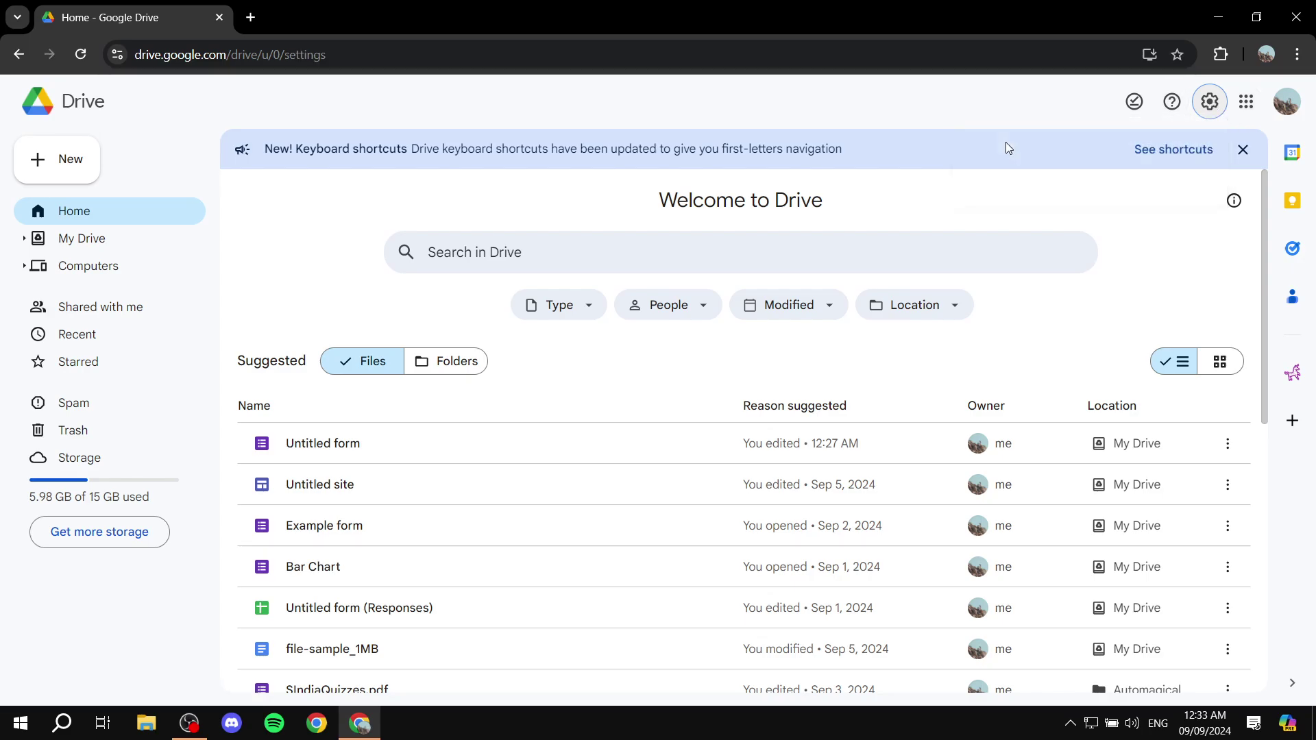
pyautogui.scroll(-7, 769, 235)
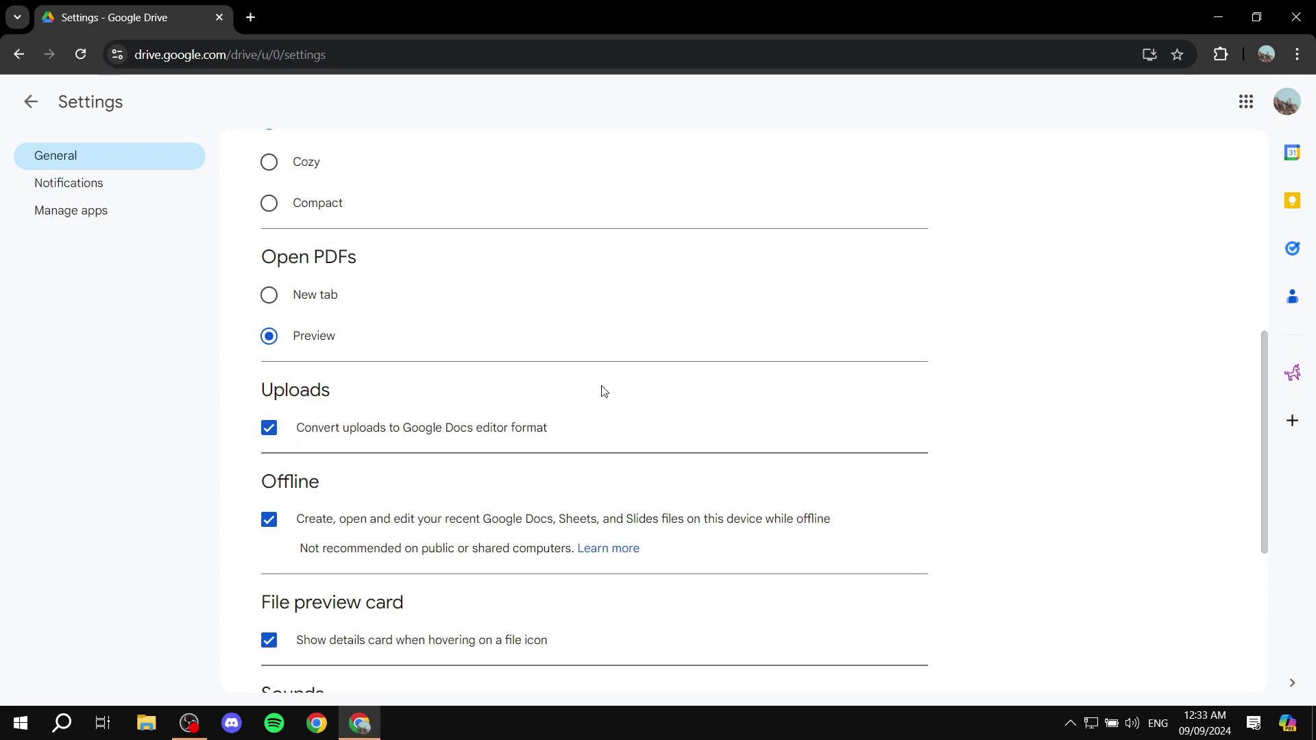
pyautogui.click(31, 101)
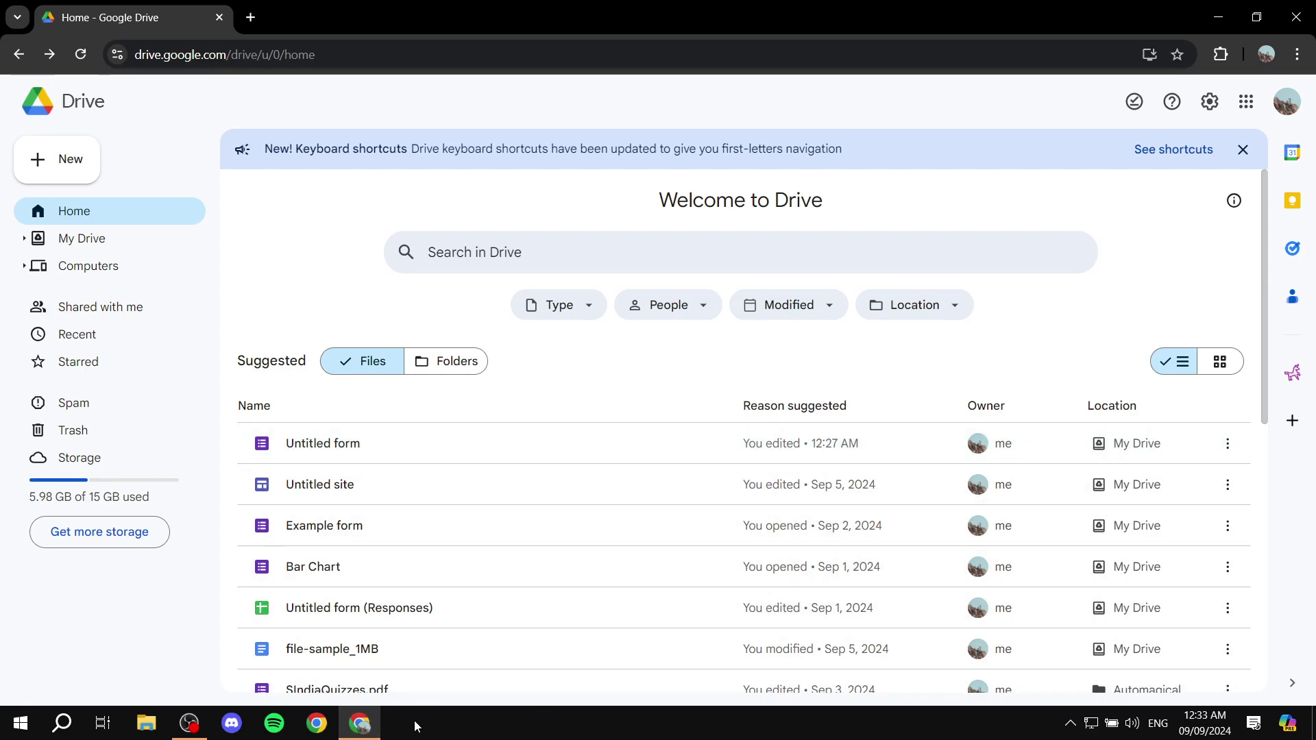
# Upload SIndiaQuizzes.pdf from the desktop into My Drive and refresh Drive to list it
pyautogui.click(360, 723)
pyautogui.doubleClick(591, 324)
pyautogui.click(931, 538)
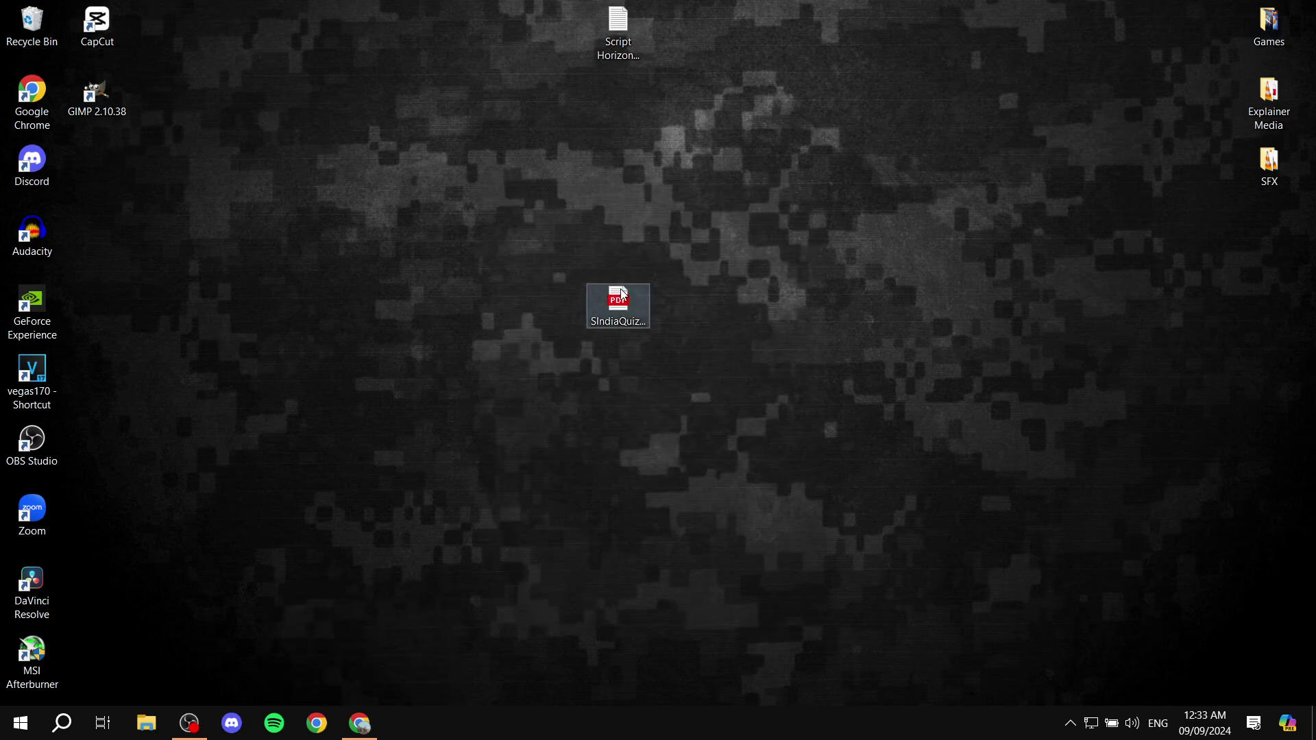
pyautogui.moveTo(376, 721); pyautogui.dragTo(656, 523)
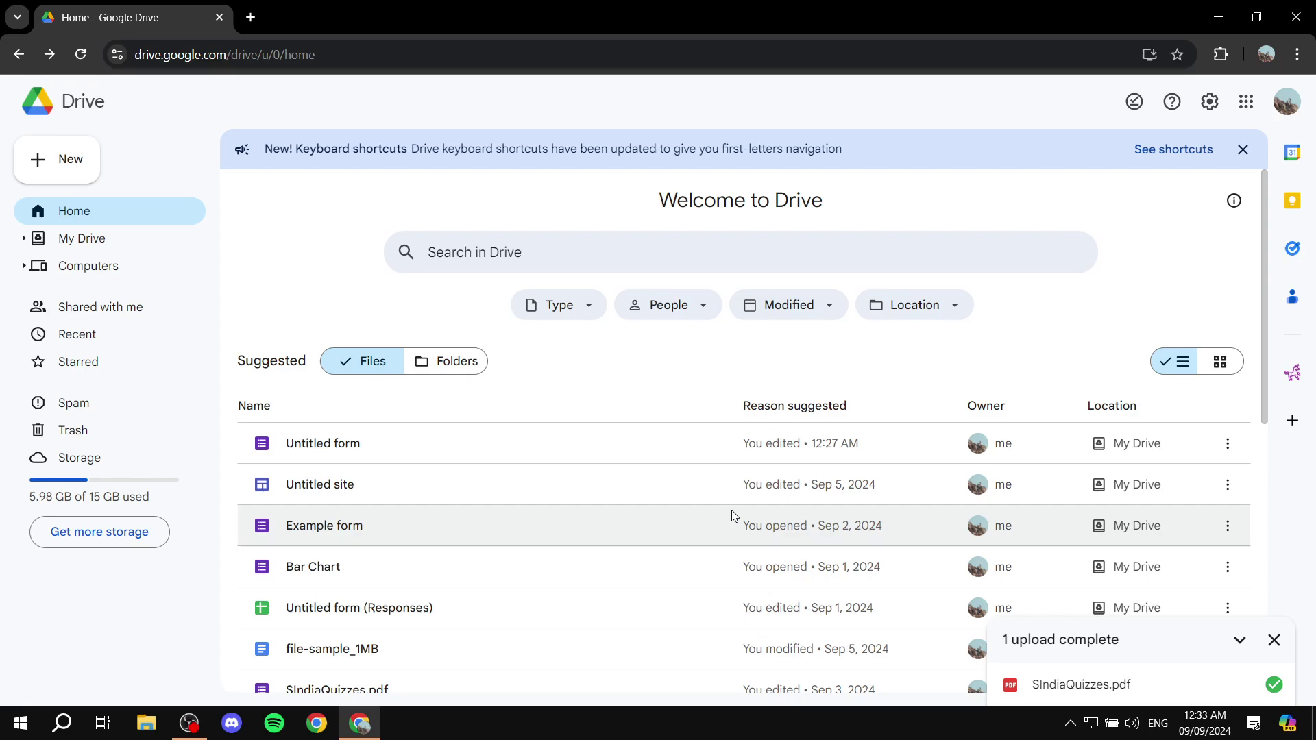
pyautogui.click(1272, 640)
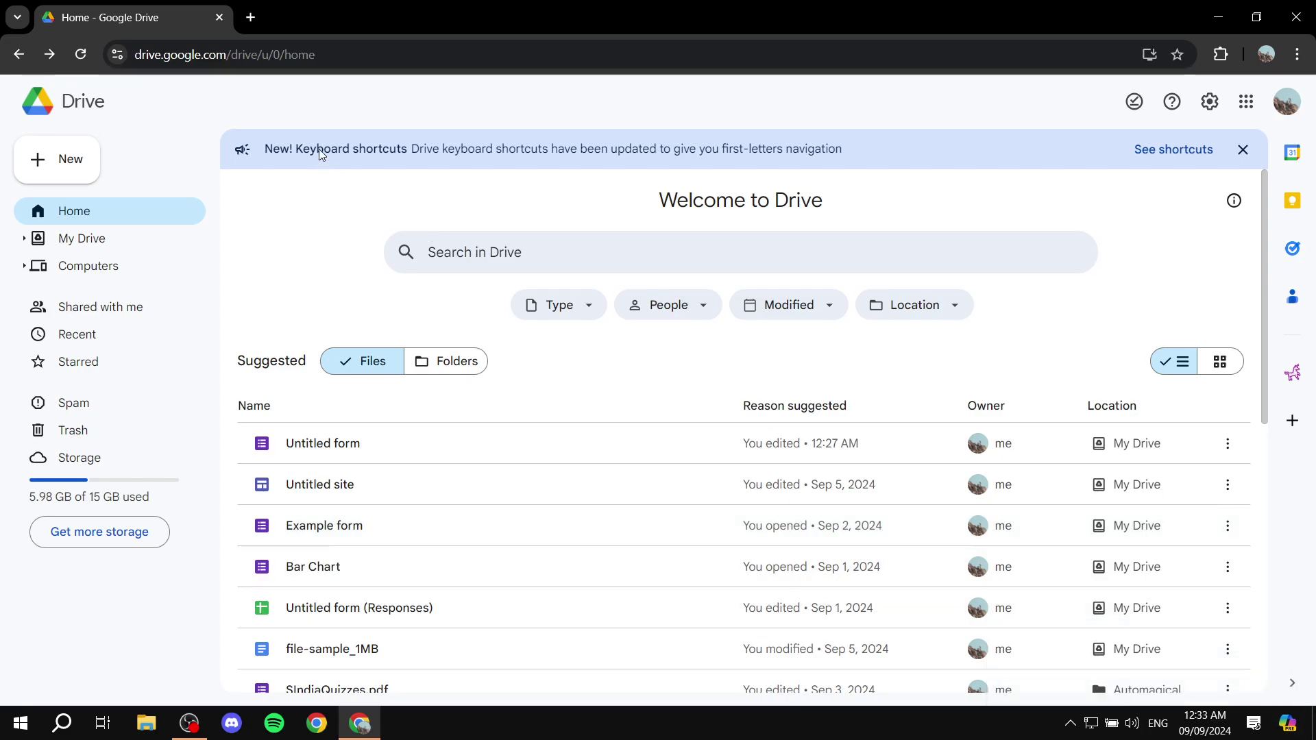
pyautogui.click(80, 60)
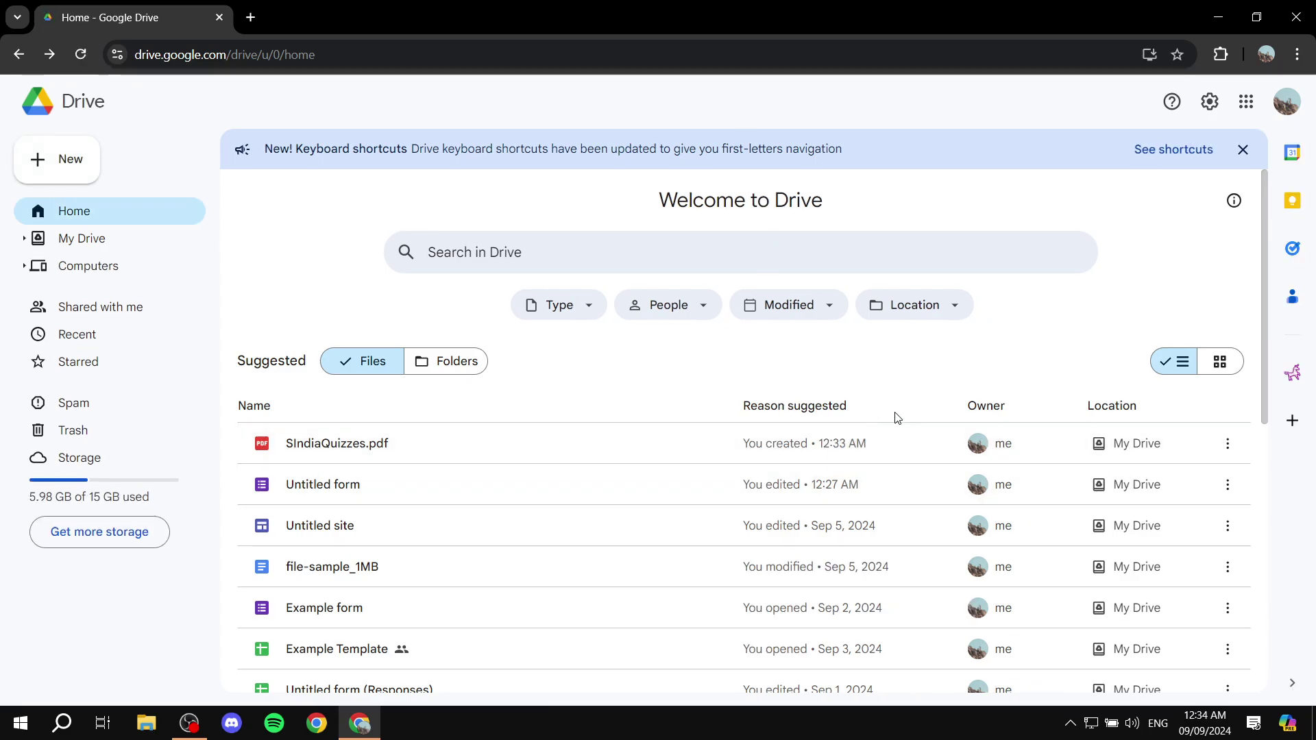
# In Automagical Forms, select SIndiaQuizzes.pdf and grant the add-on permission to read it
pyautogui.click(1292, 376)
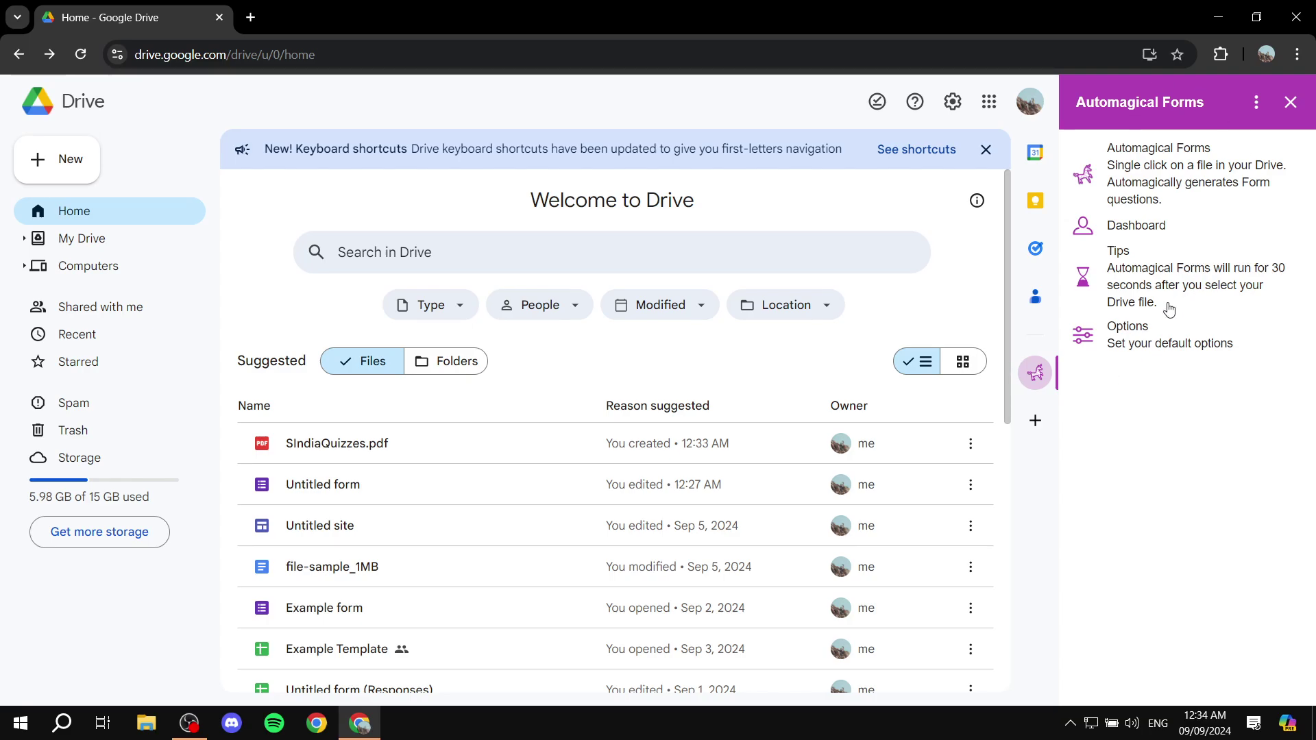
pyautogui.click(499, 447)
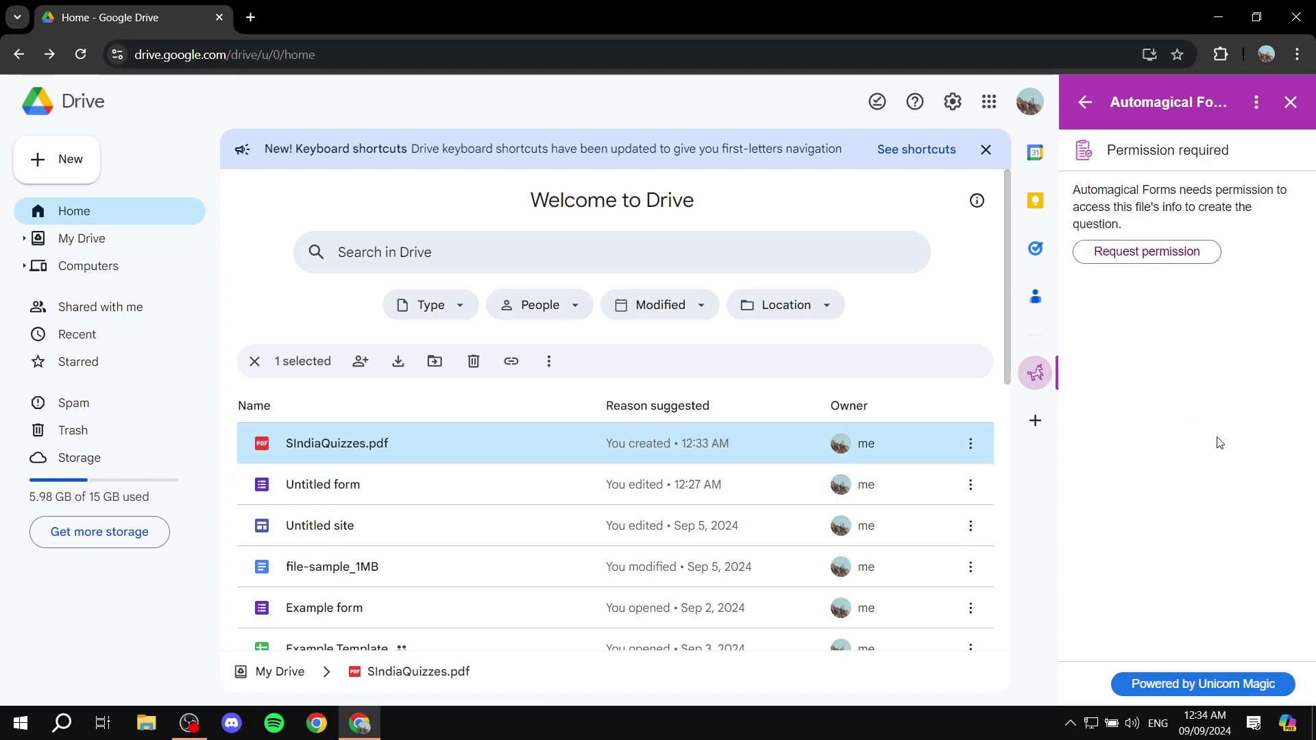
pyautogui.click(1143, 253)
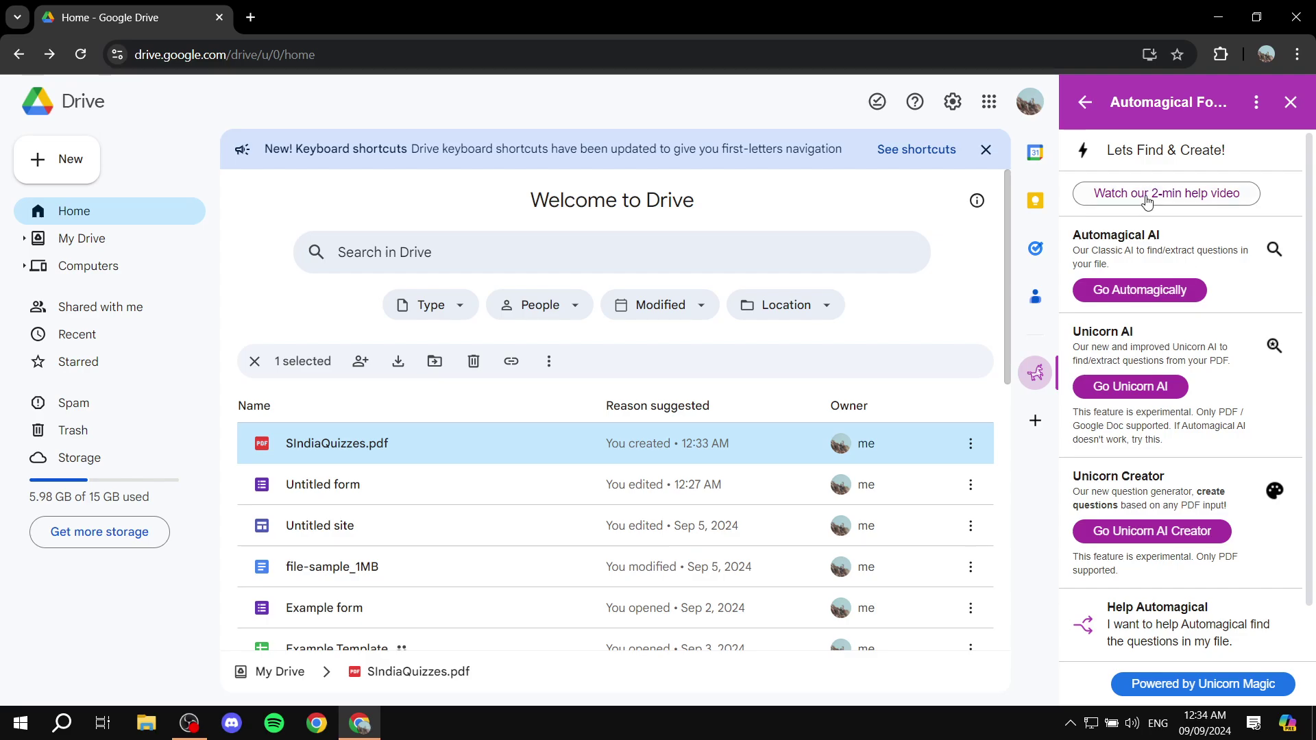
# Run Go Automagically to extract the questions from SIndiaQuizzes.pdf
pyautogui.moveTo(1074, 236); pyautogui.dragTo(1176, 237)
pyautogui.click(1183, 361)
pyautogui.scroll(-1, 1180, 493)
pyautogui.scroll(1, 1184, 505)
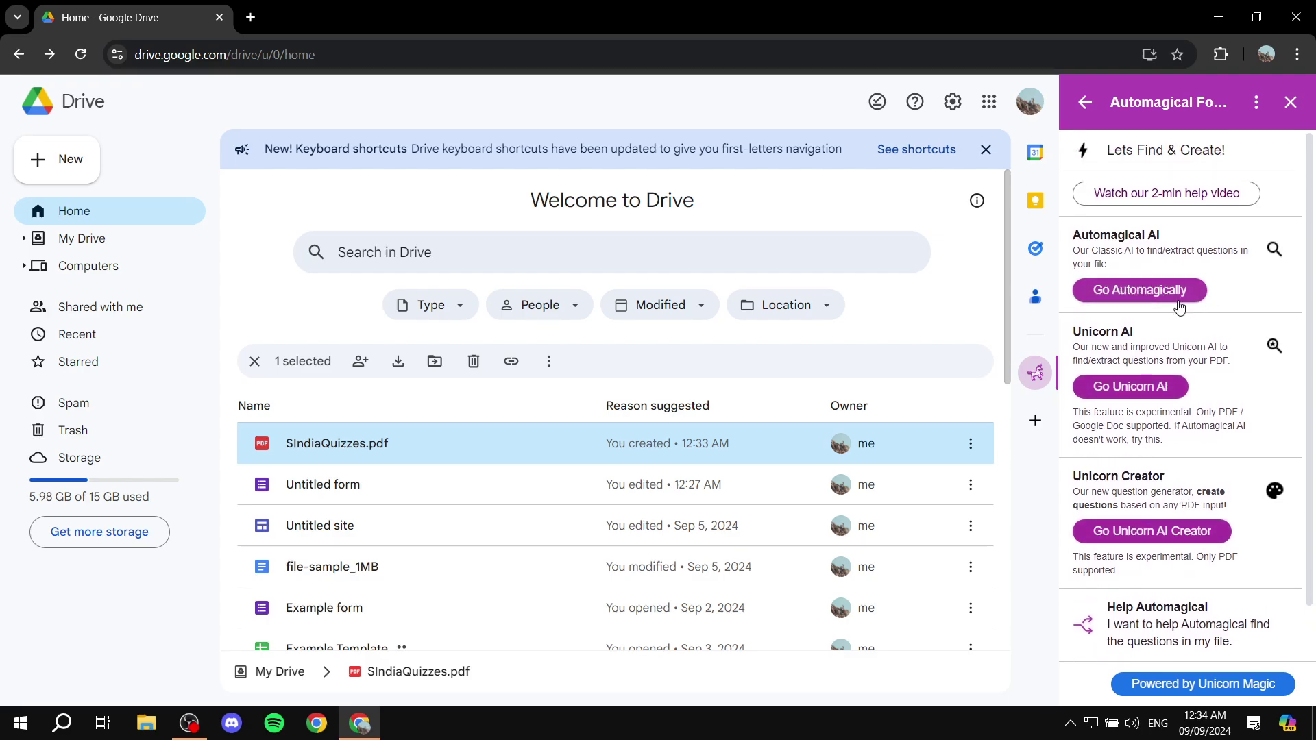
pyautogui.click(1158, 290)
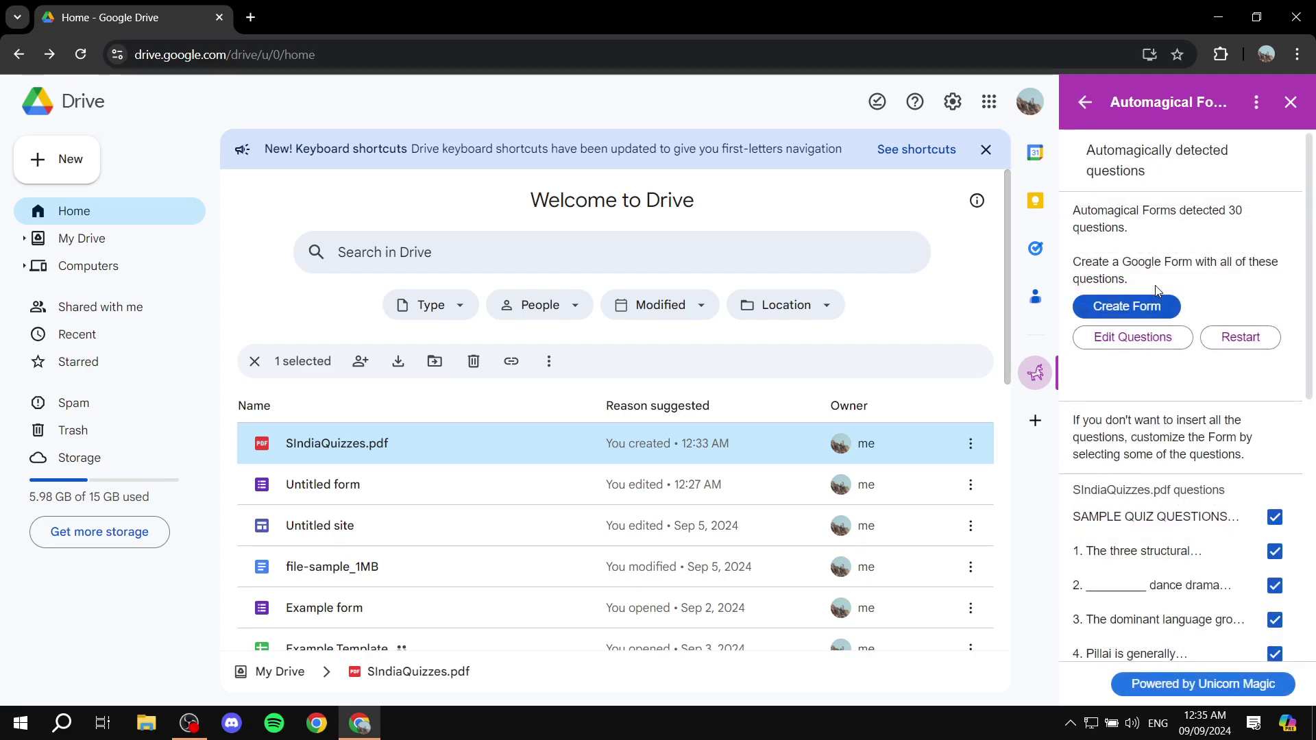
# Expand the full list of 30 detected questions, keeping question 4 ticked
pyautogui.scroll(-3, 1252, 410)
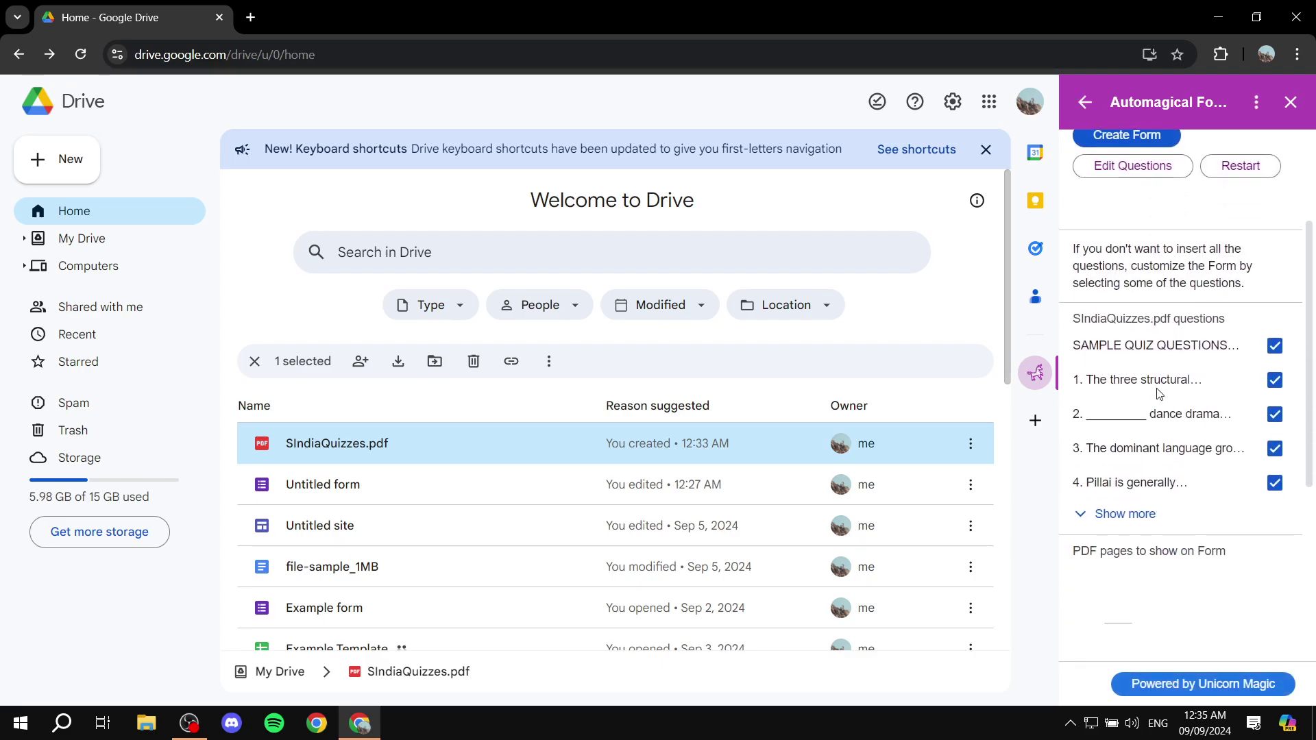
pyautogui.click(1121, 514)
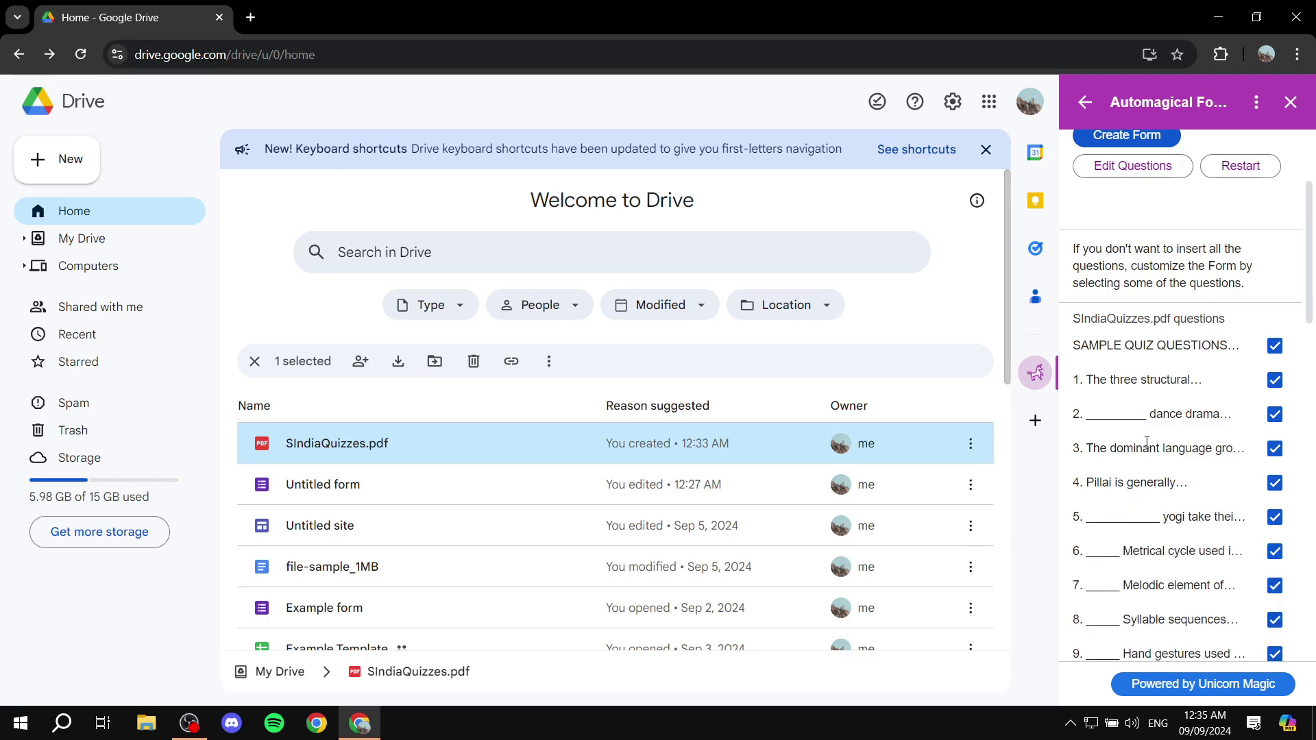
pyautogui.click(1274, 484)
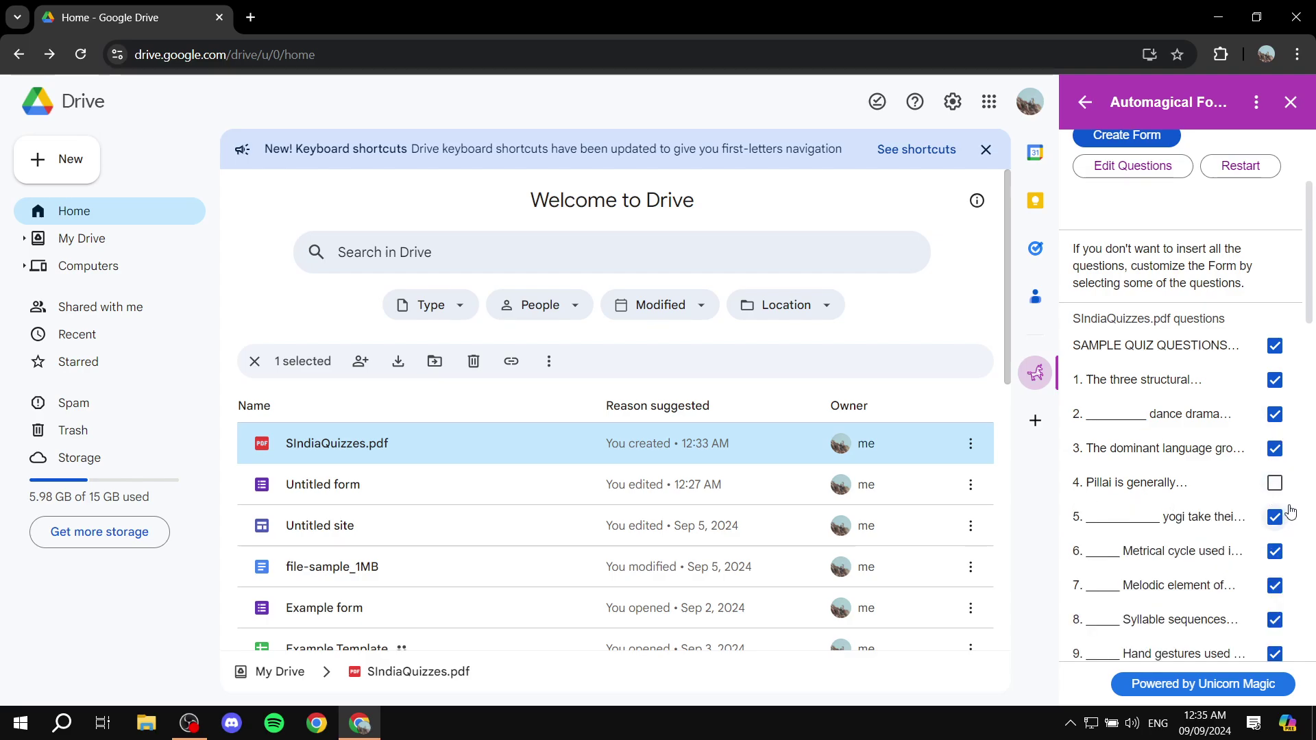
pyautogui.click(1274, 483)
pyautogui.scroll(3, 1150, 480)
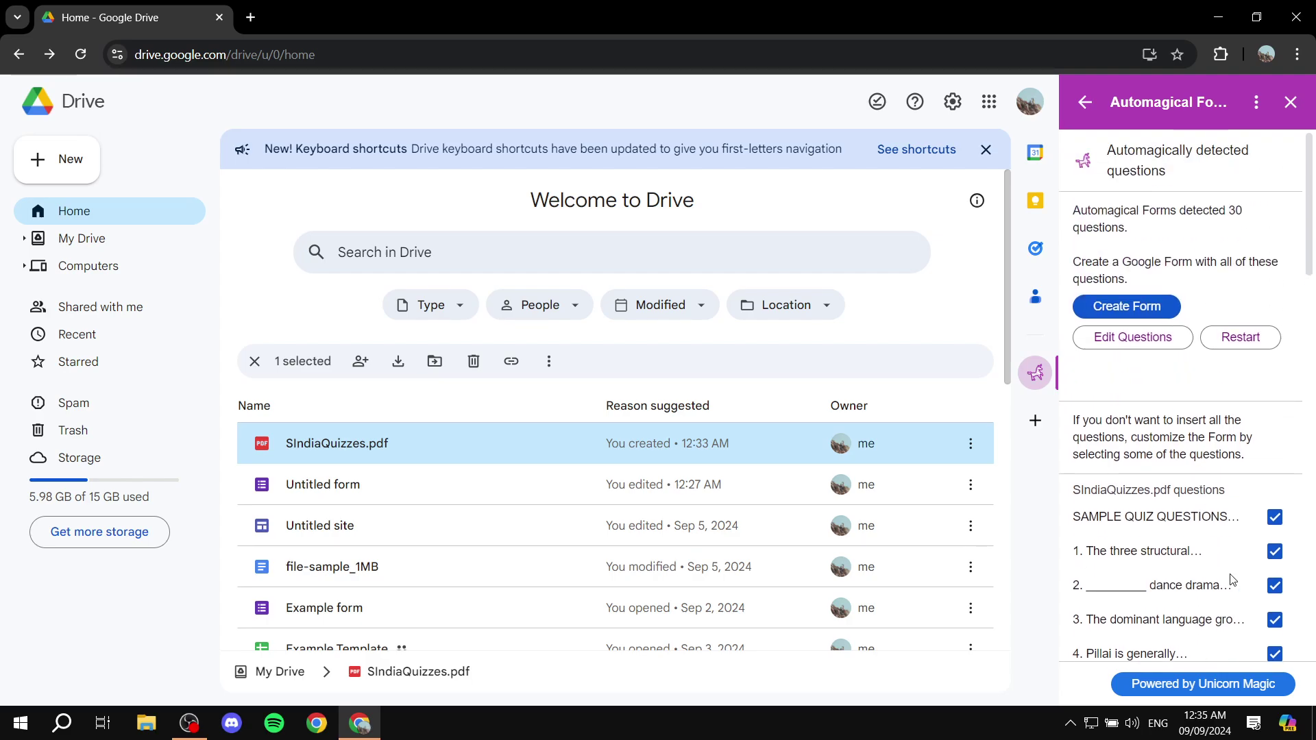
pyautogui.scroll(-5, 1195, 581)
pyautogui.scroll(5, 1152, 480)
# Create the SIndiaQuizzes.pdf form from the detected questions in Automagical Forms
pyautogui.click(1134, 309)
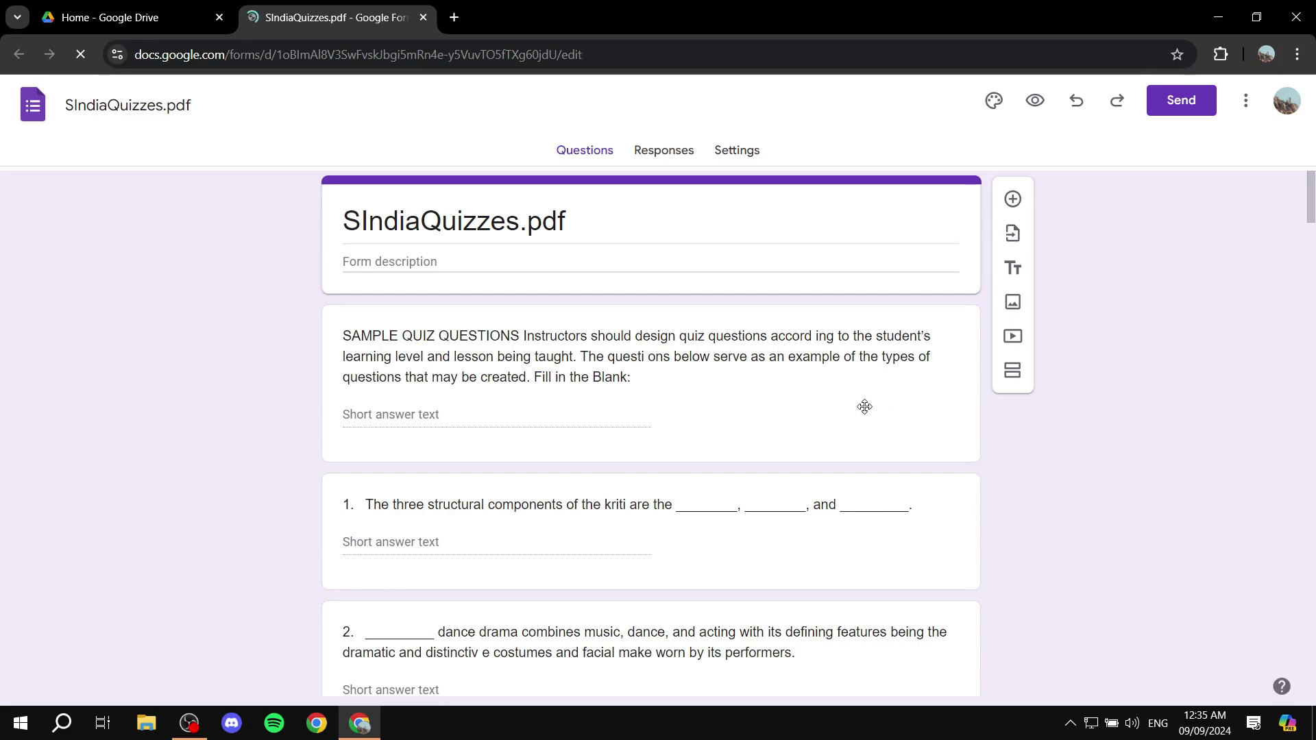
pyautogui.scroll(-6, 863, 405)
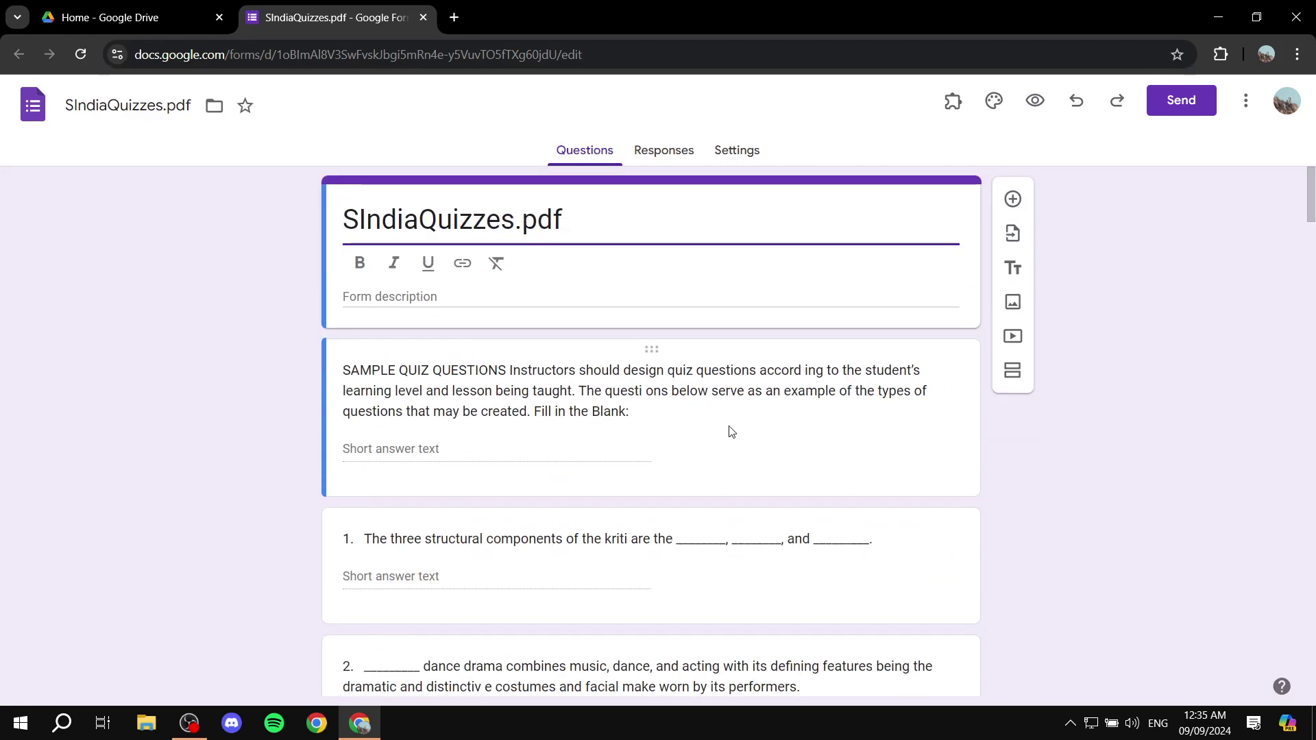